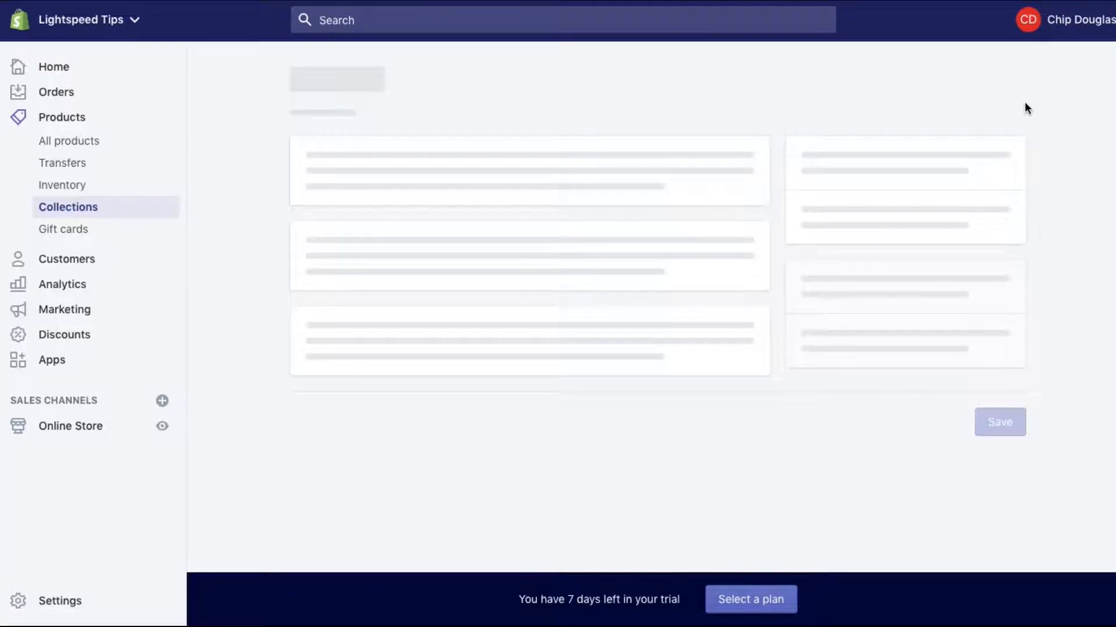
Step: Title the new collection "On Sale!" and describe it as "Products on sale for a limited time. Act now!"
scroll(472, 184, "up", 6)
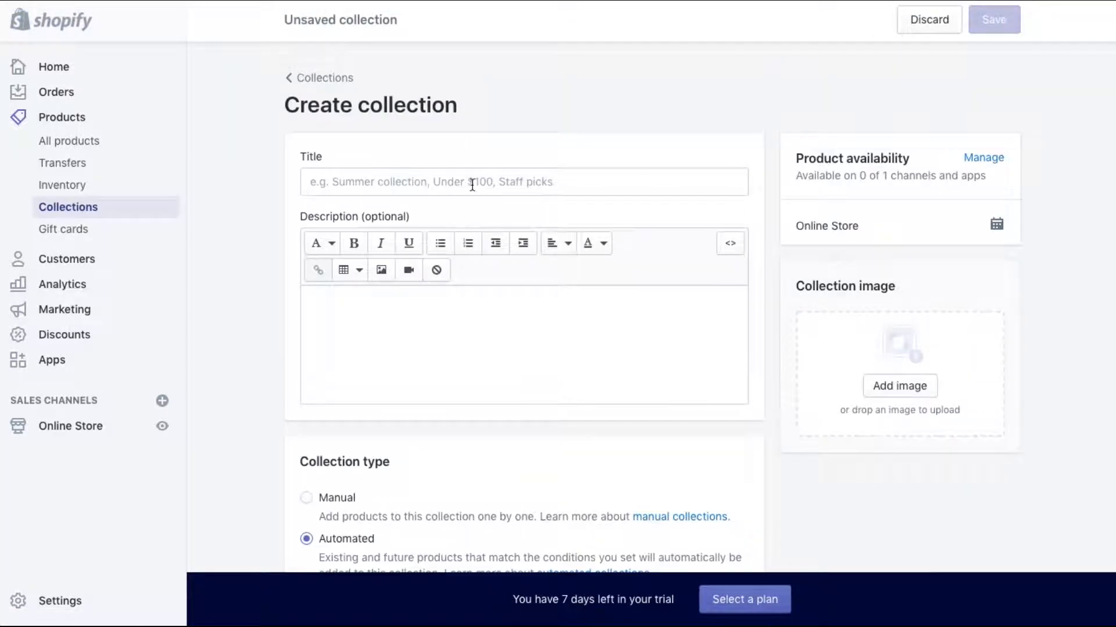
left_click(433, 175)
type("On ")
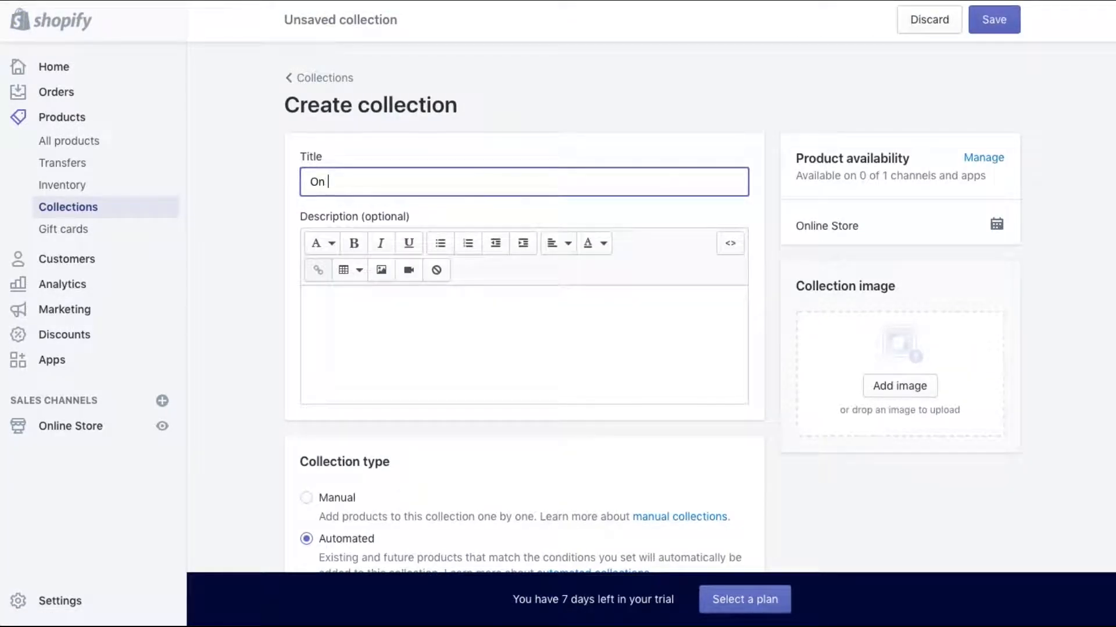
type("Sale/")
key("BackSpace")
type("!")
left_click(539, 362)
type("Products on sale for a limtied time. Act now!")
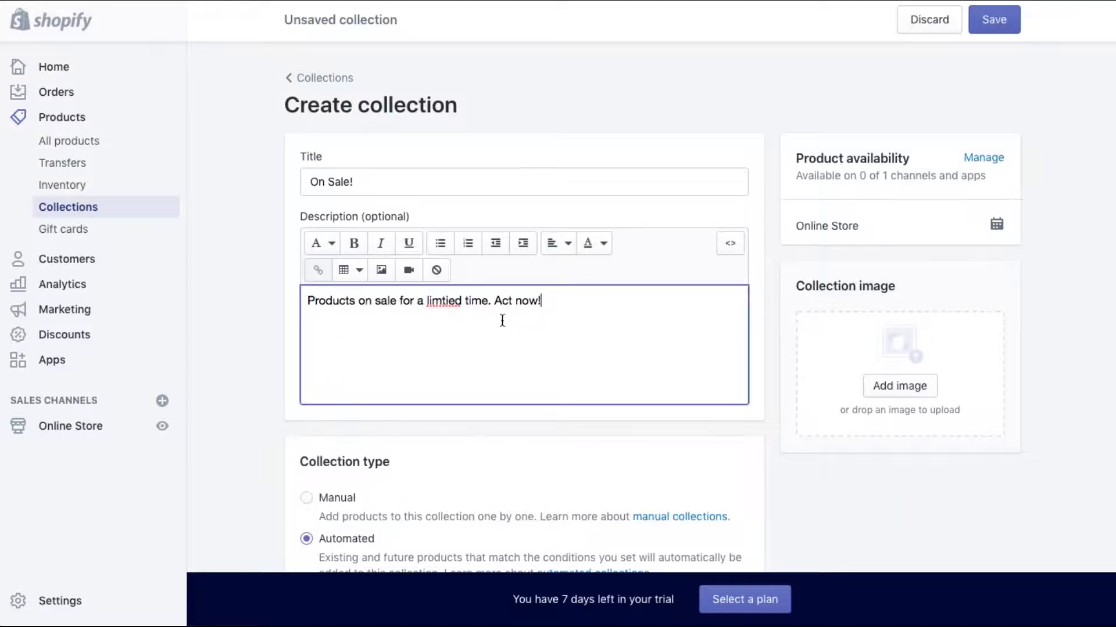
Step: Set the automated collection's condition to Compare at price is greater than $0 and save the collection
scroll(776, 418, "down", 5)
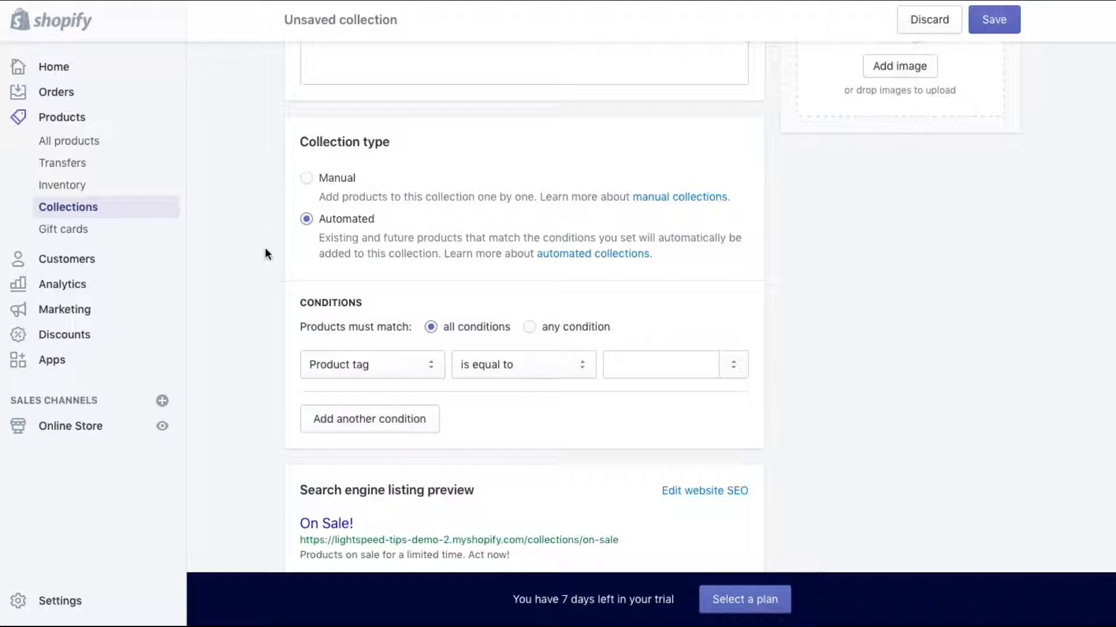
scroll(288, 343, "down", 2)
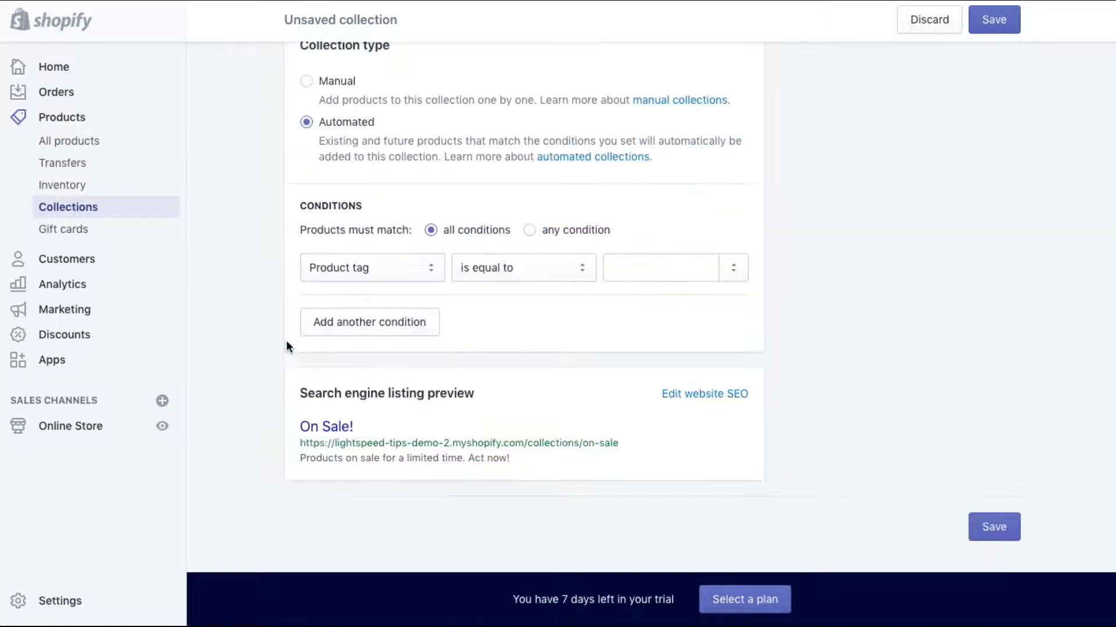
left_click(331, 267)
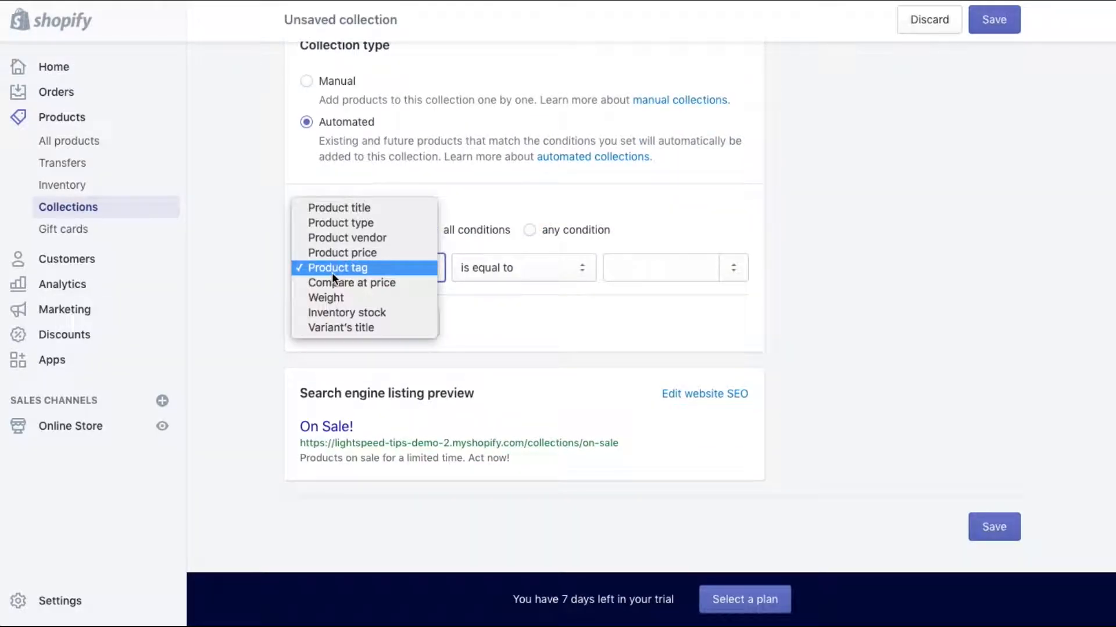
left_click(336, 282)
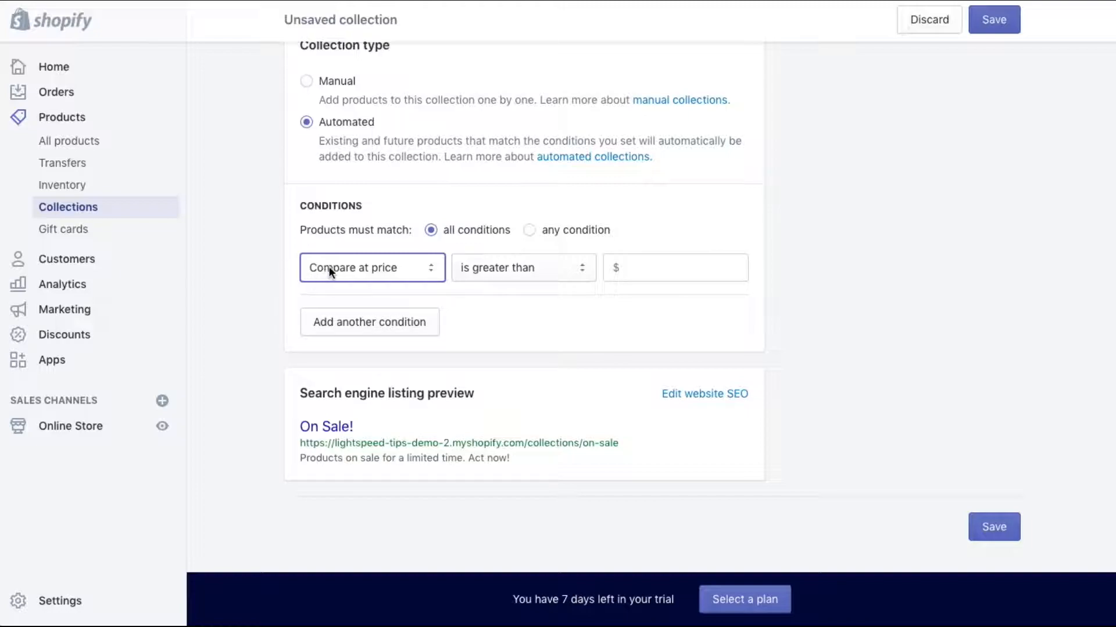
left_click(357, 268)
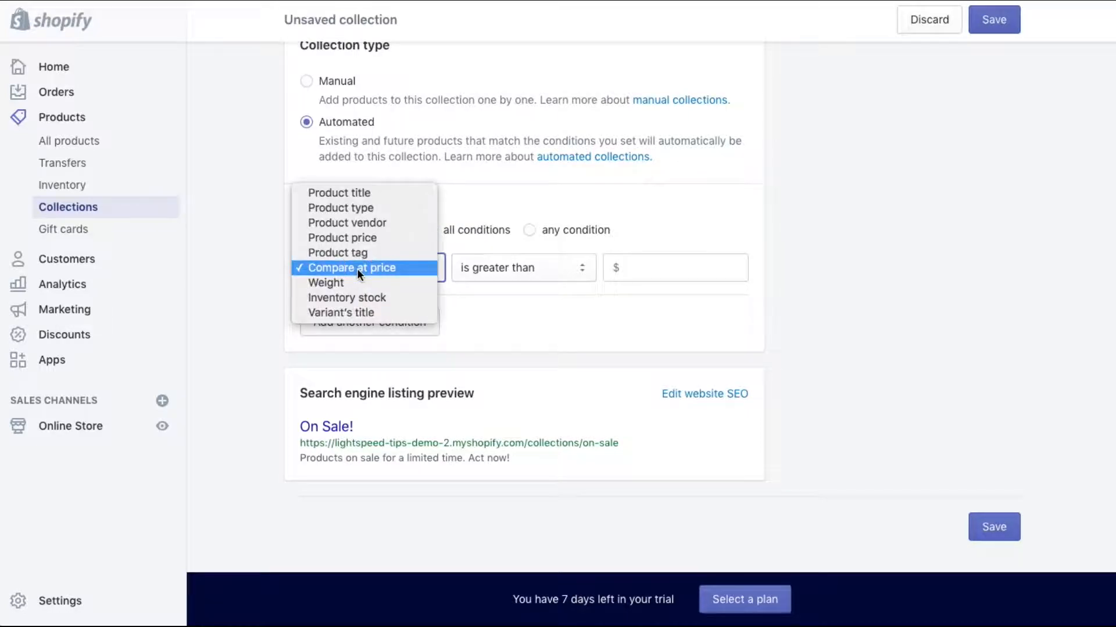
left_click(368, 267)
left_click(507, 265)
left_click(508, 267)
left_click(608, 260)
type("0")
left_click(383, 414)
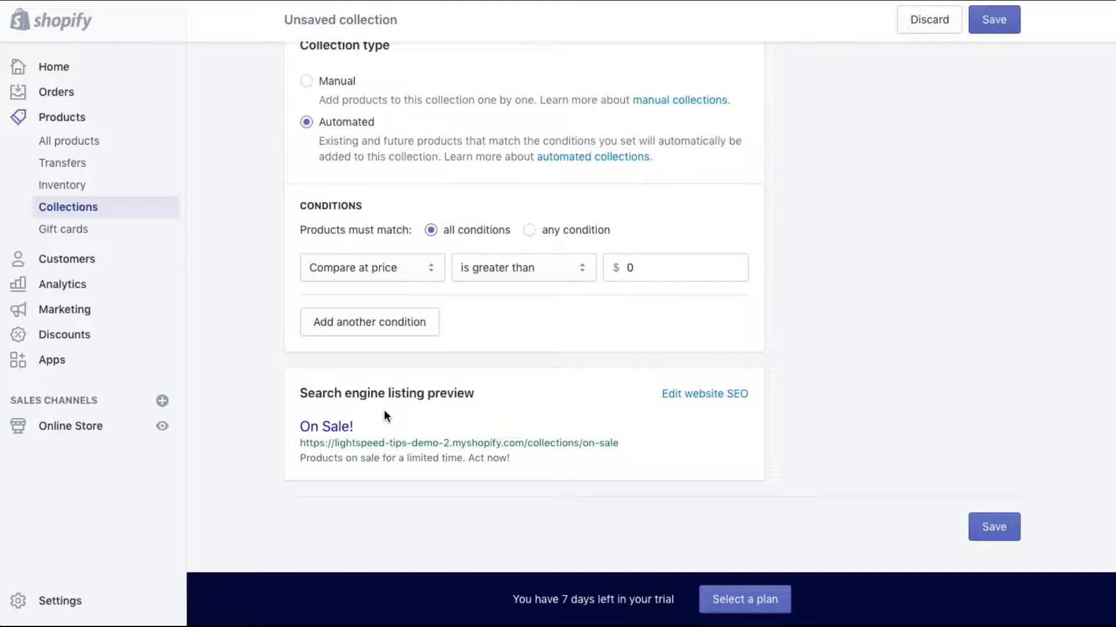
left_click(995, 20)
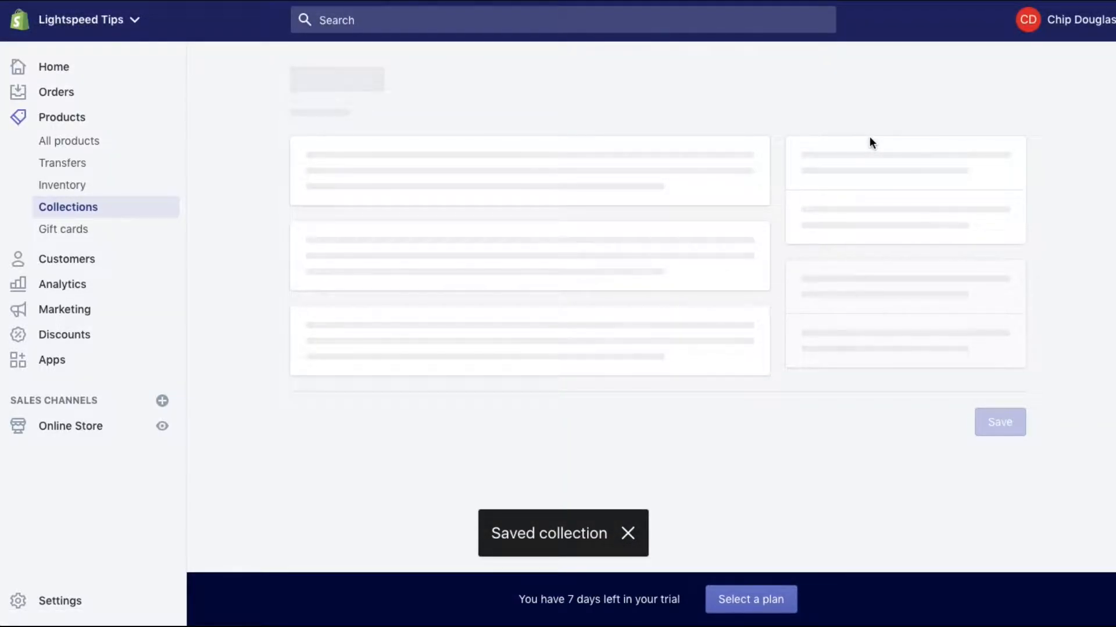
Step: Review the products included in the saved On Sale! collection and return to the collections list
scroll(719, 224, "down", 10)
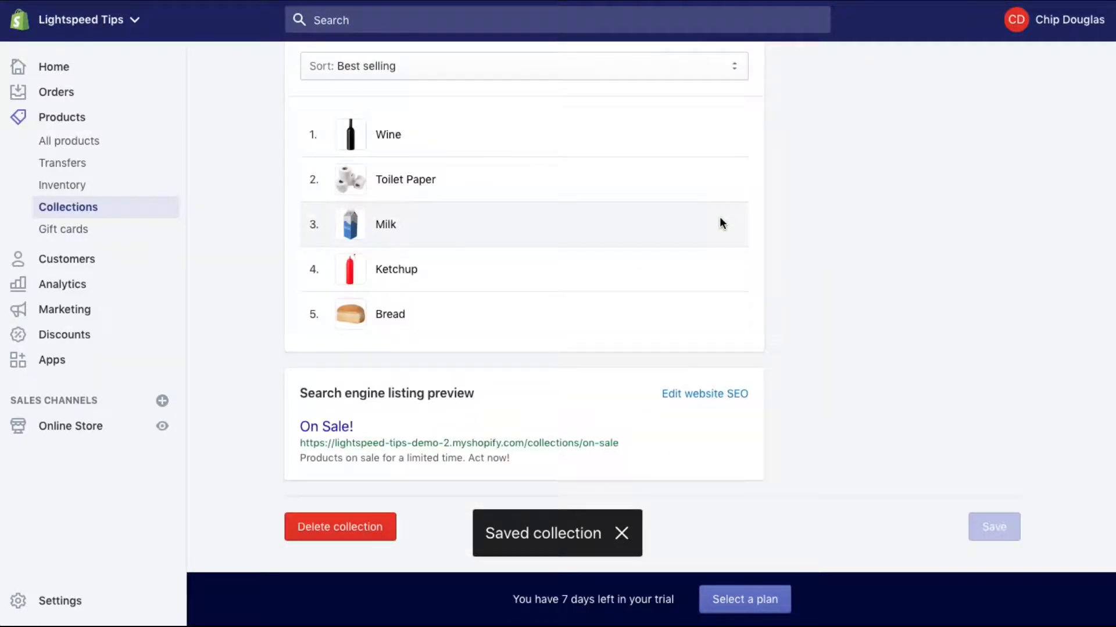
scroll(700, 224, "up", 1)
scroll(506, 239, "up", 10)
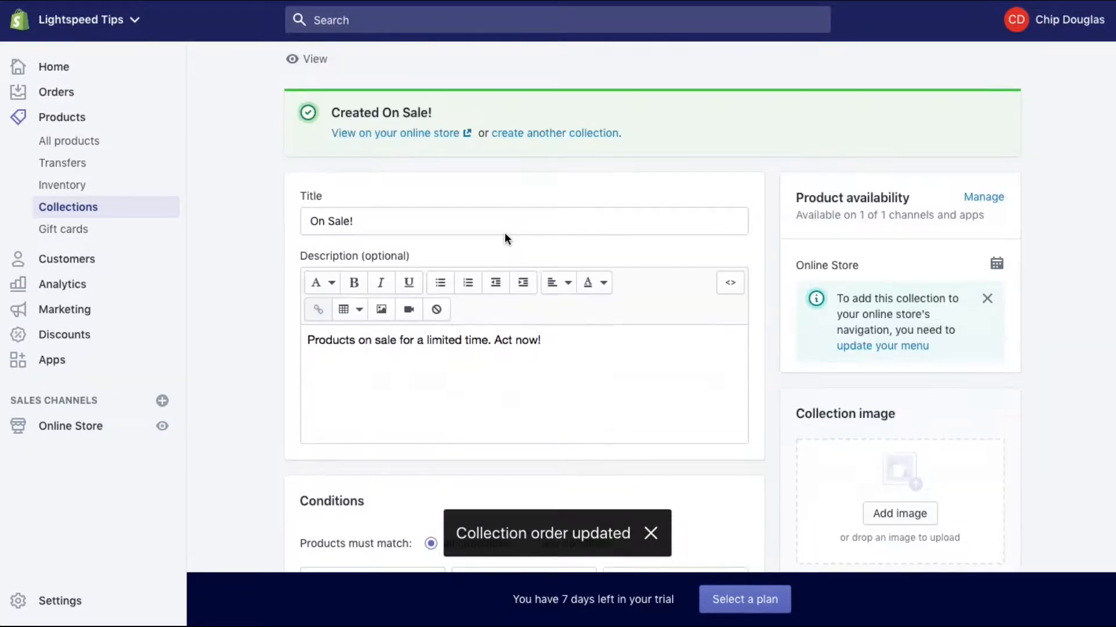
scroll(504, 232, "up", 2)
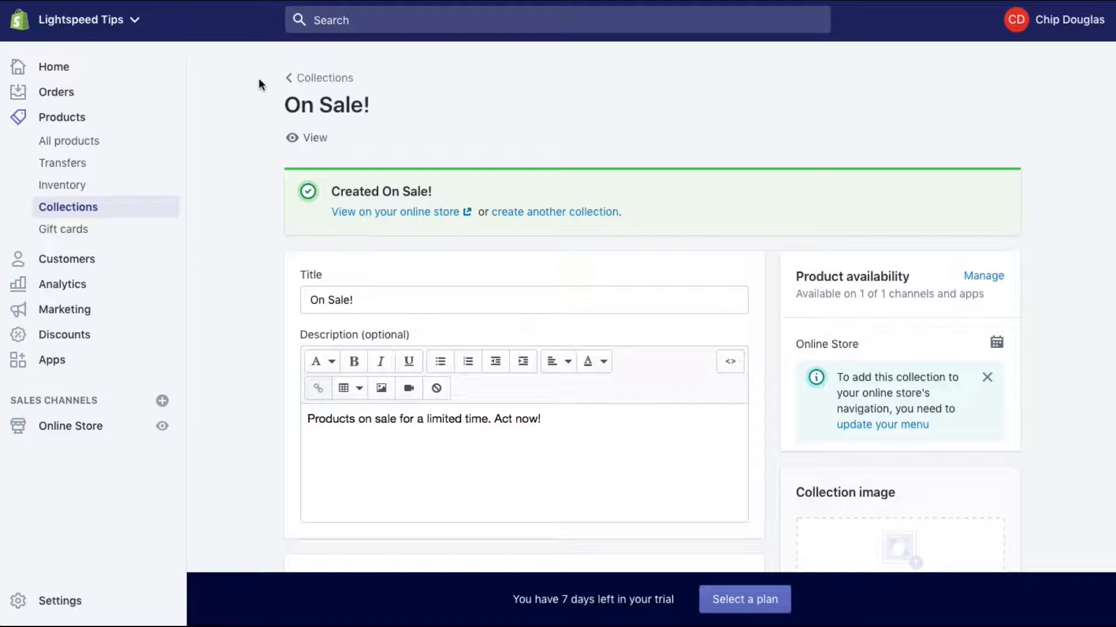
left_click(308, 77)
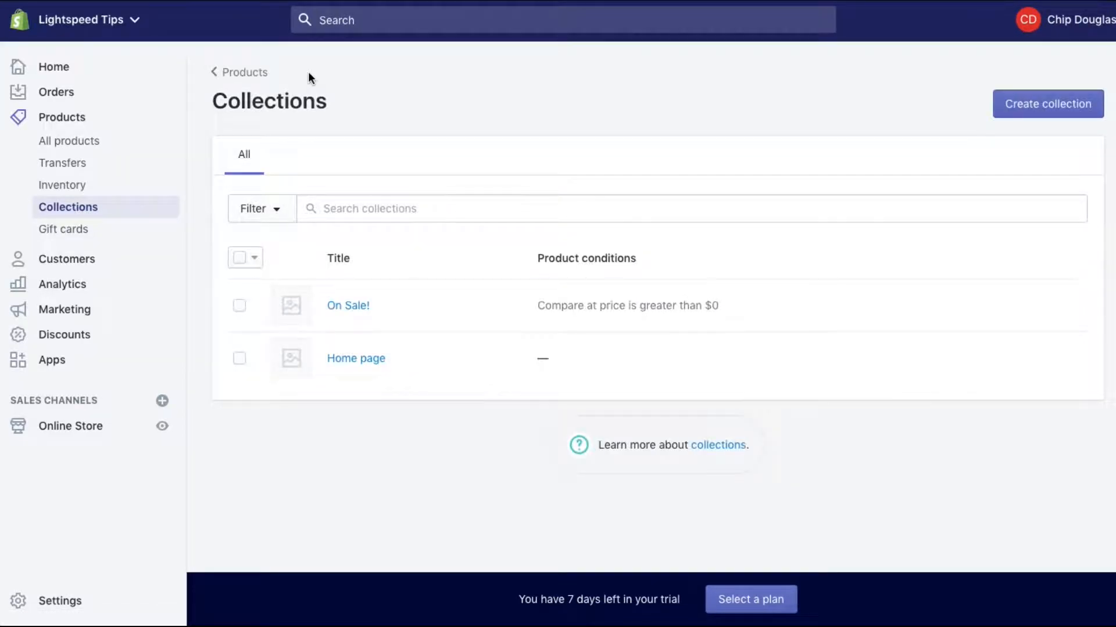
Step: Add an item linking to the On Sale! collection to the online store's main menu and save the menu
left_click(93, 426)
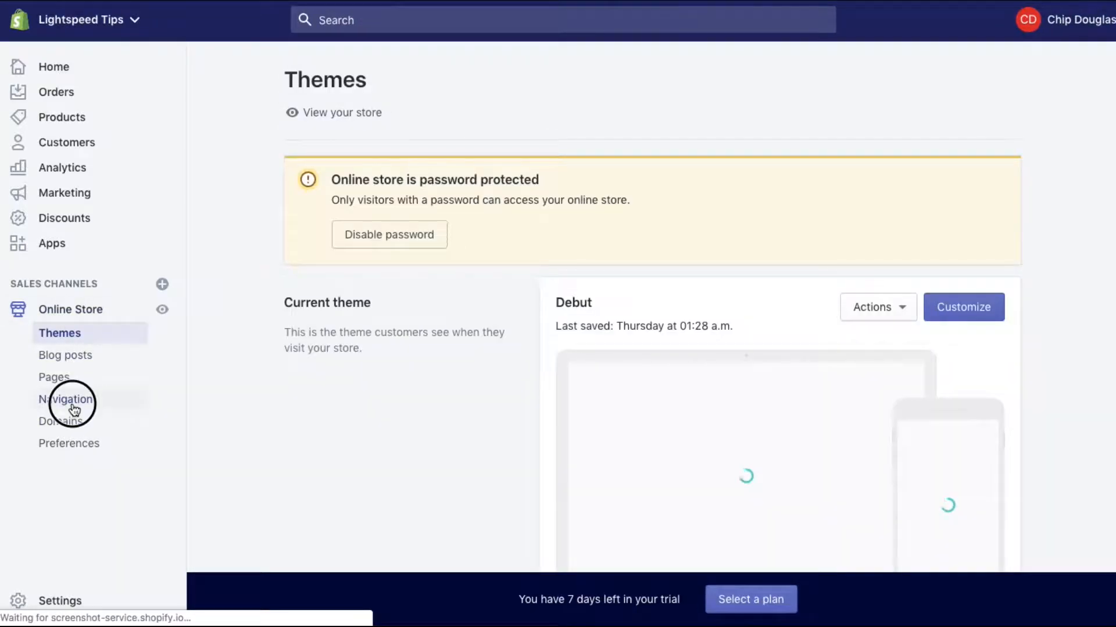
left_click(74, 407)
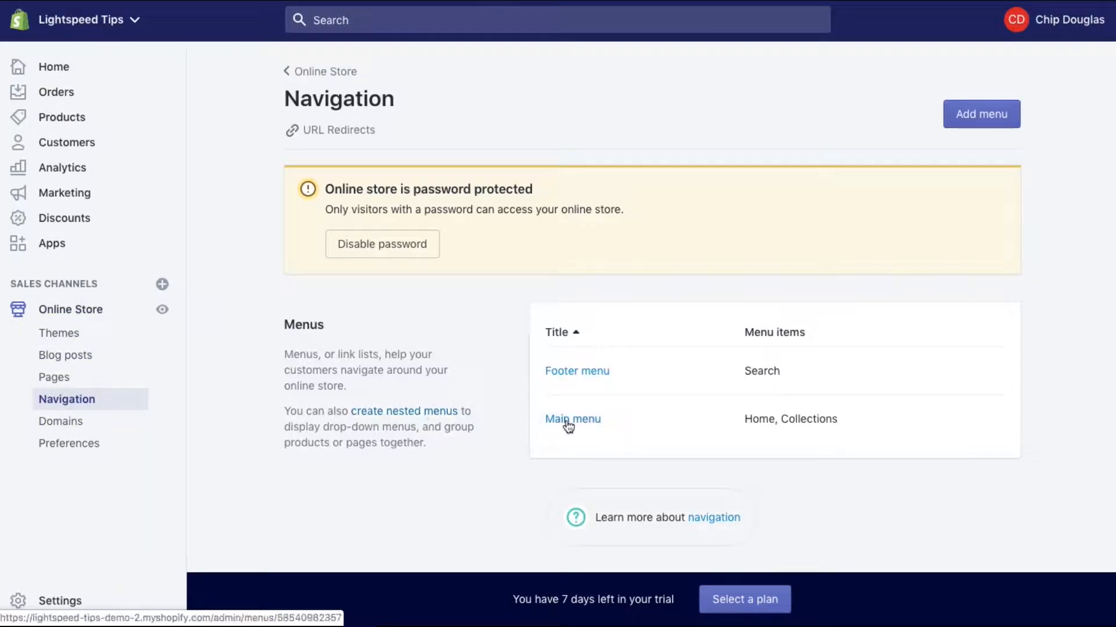
left_click(577, 424)
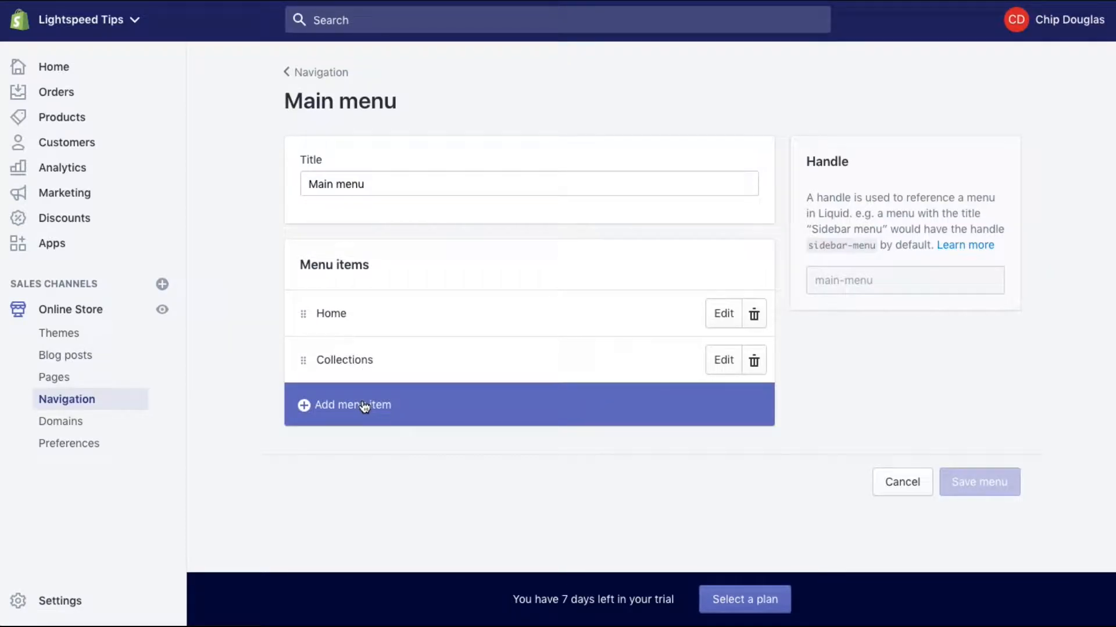
left_click(364, 406)
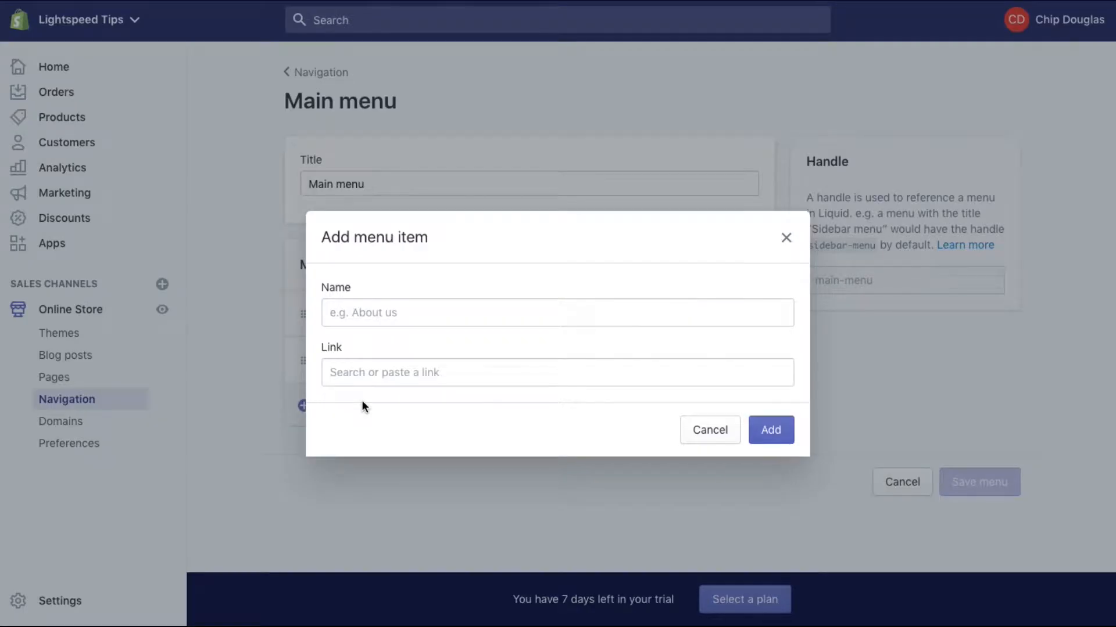
left_click(380, 375)
left_click(374, 176)
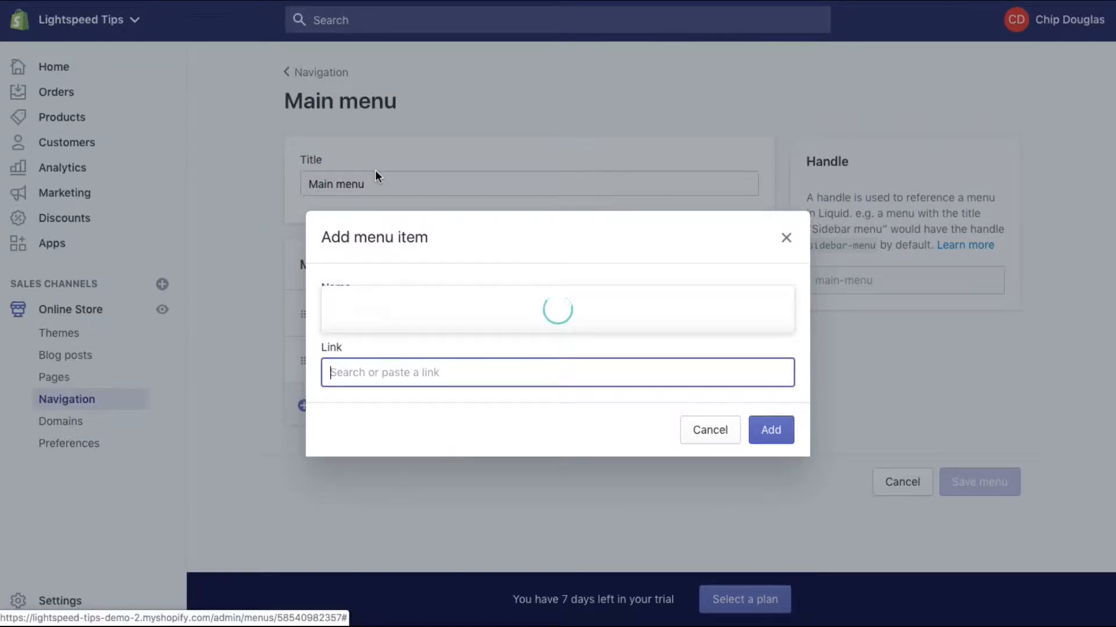
left_click(386, 310)
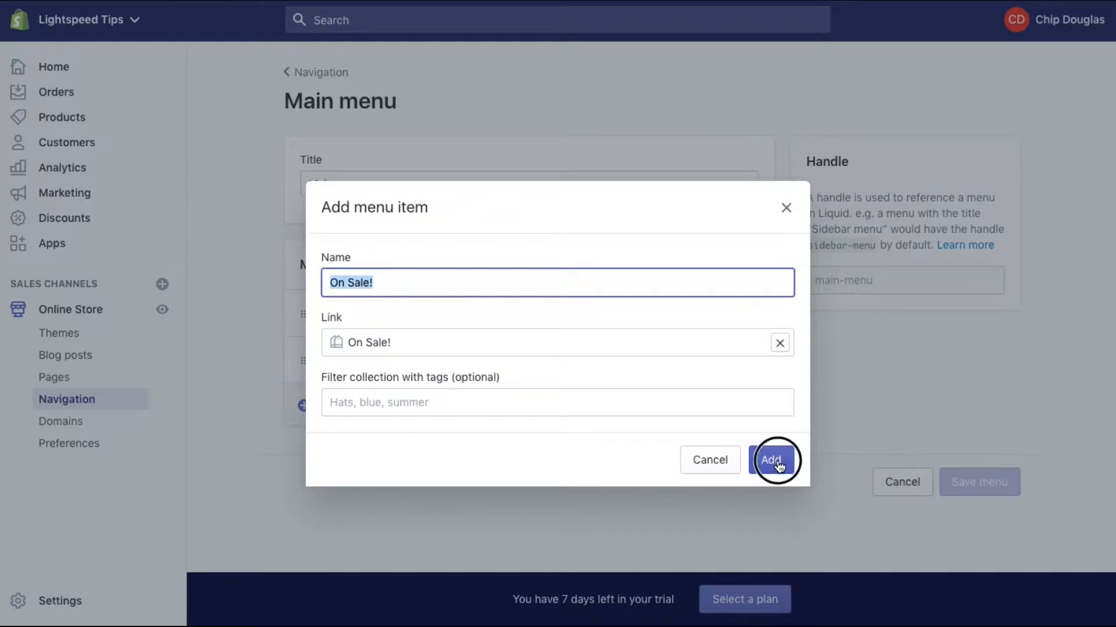
left_click(773, 530)
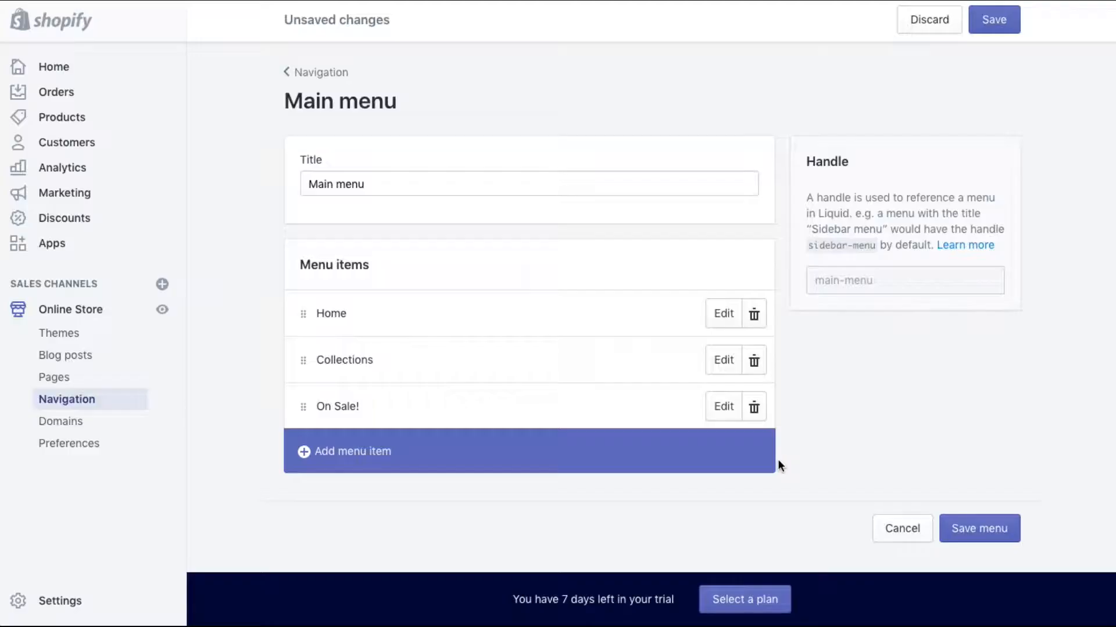
left_click(981, 528)
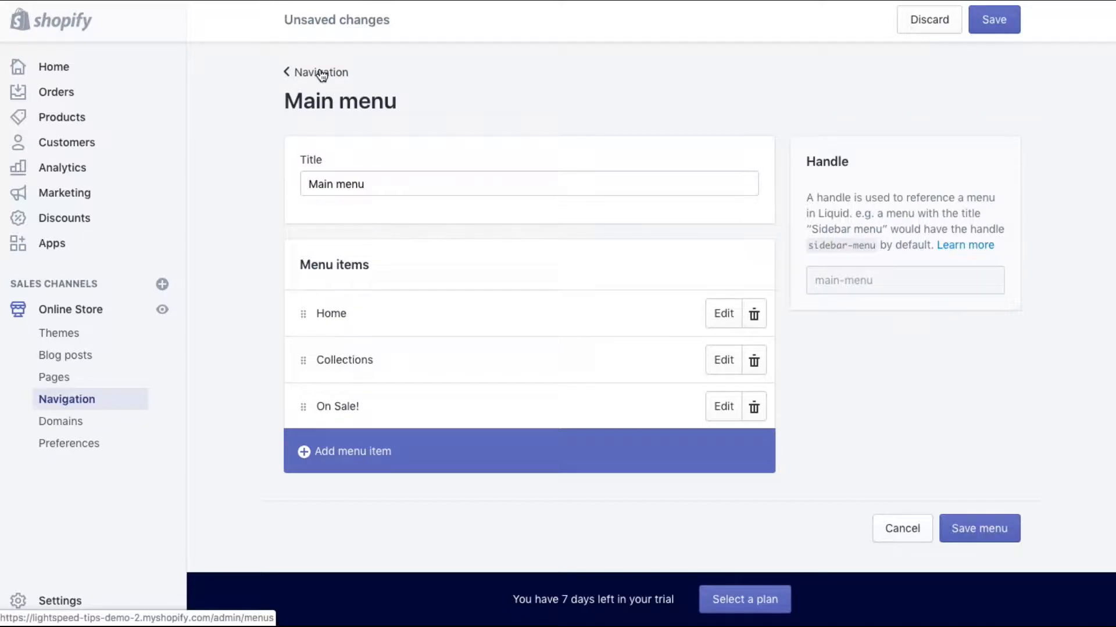
Step: Customize the current theme so the home page's Featured collection section uses the On Sale! collection
left_click(80, 311)
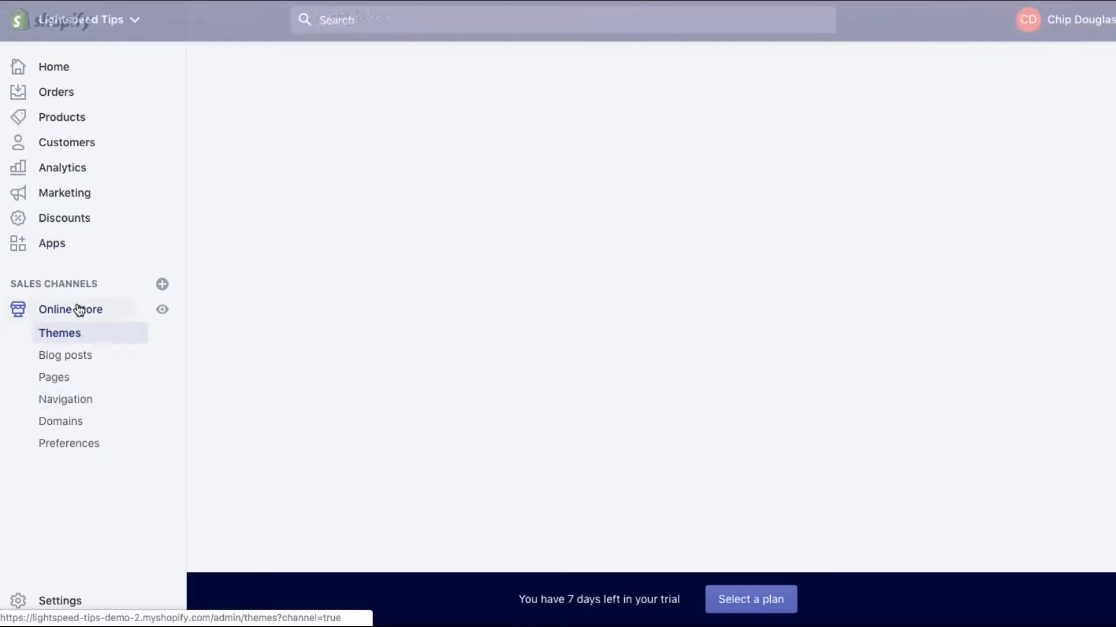
left_click(929, 307)
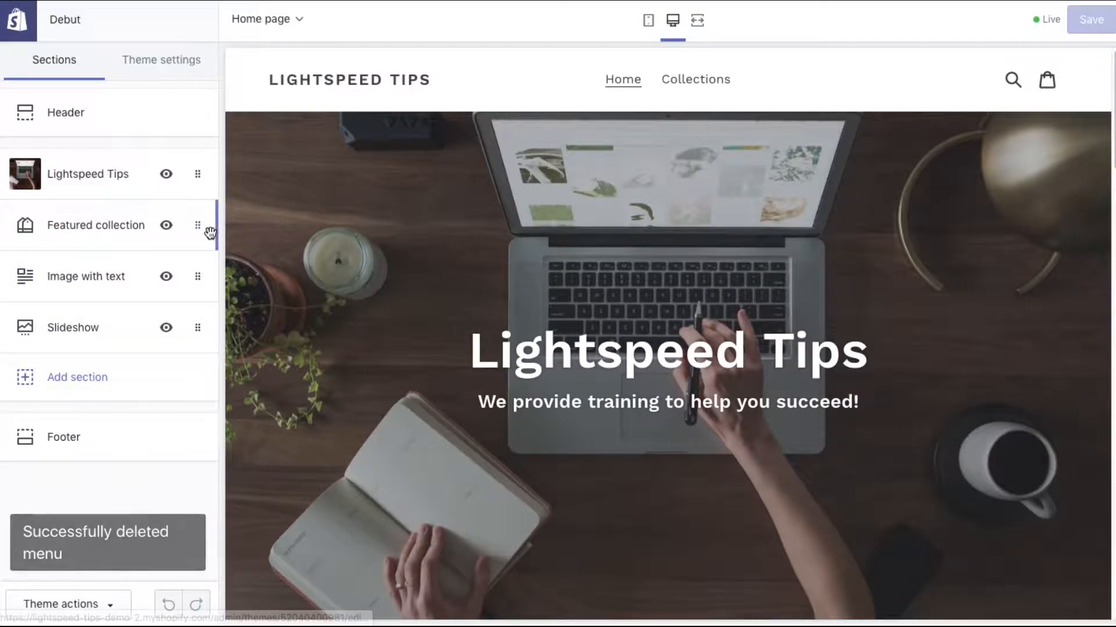
left_click(100, 231)
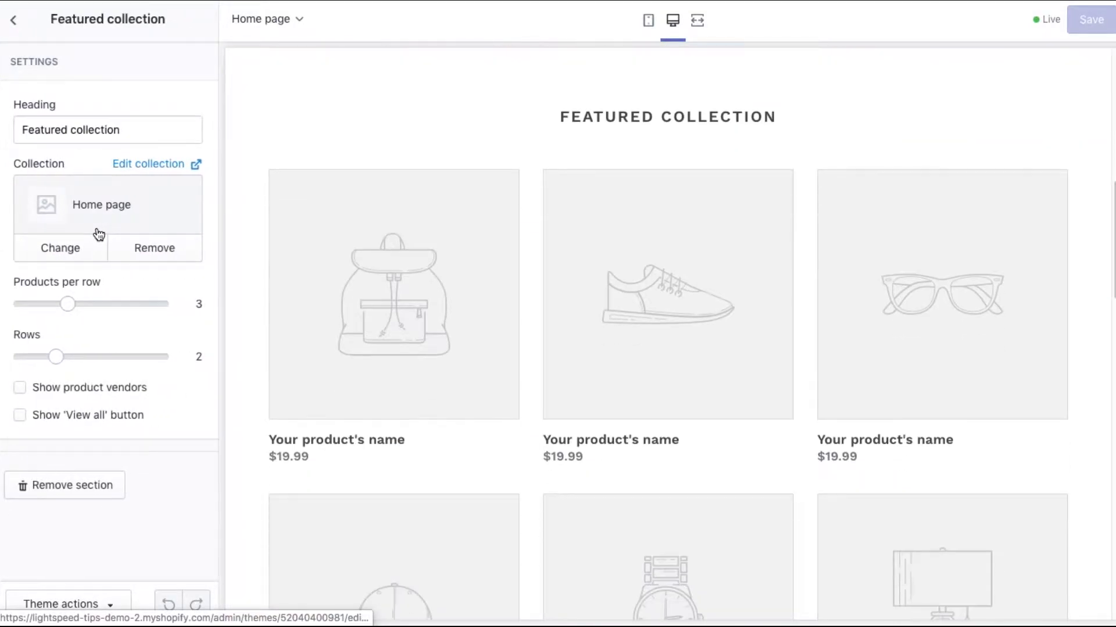
left_click(81, 248)
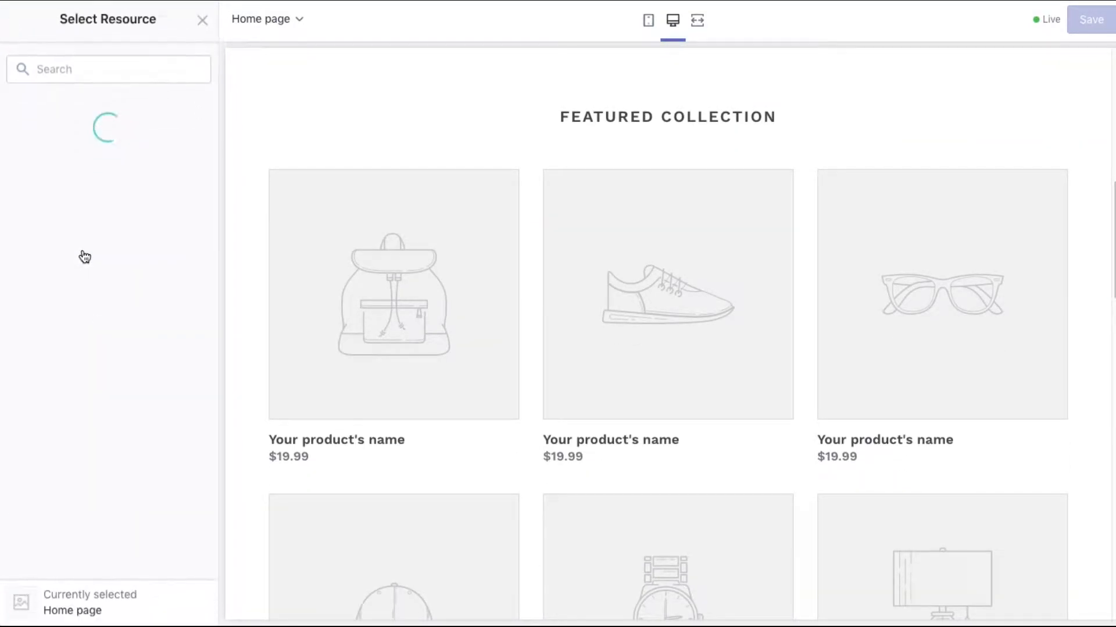
left_click(83, 224)
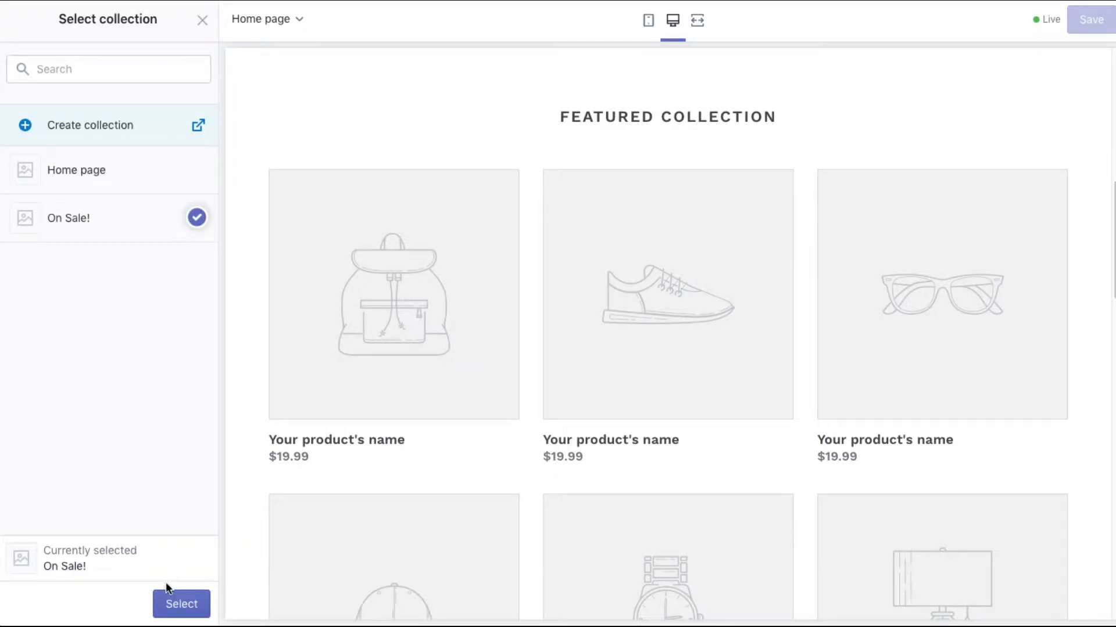
left_click(174, 601)
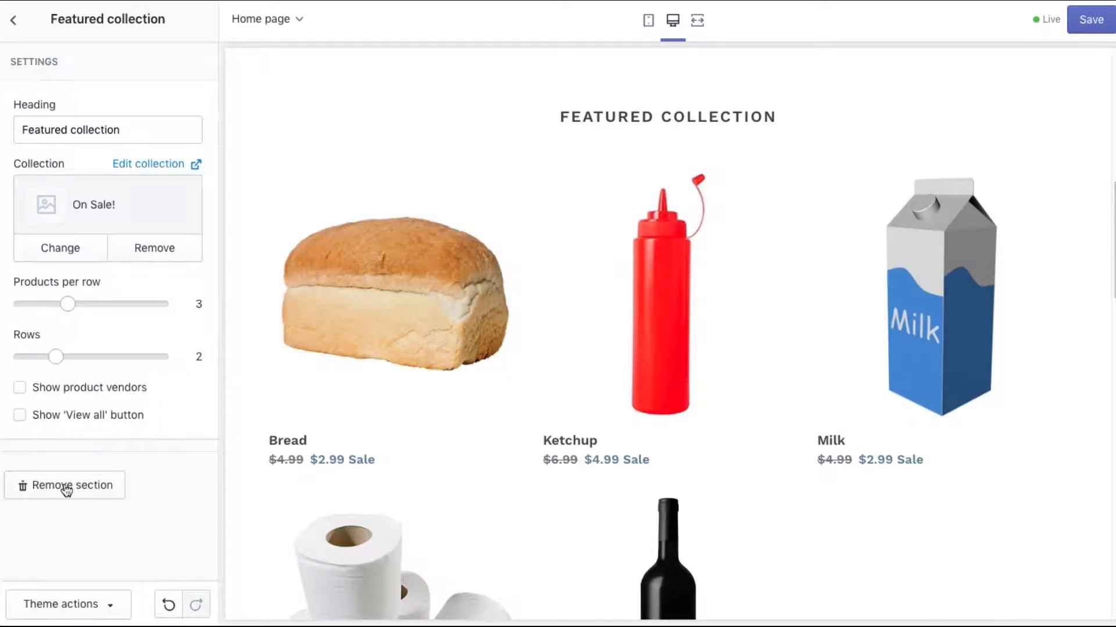
Step: Set the featured collection to 5 products per row and 1 row, enable its 'View all' button, and save the theme
left_click_drag(68, 304, 160, 304)
left_click_drag(55, 357, 21, 357)
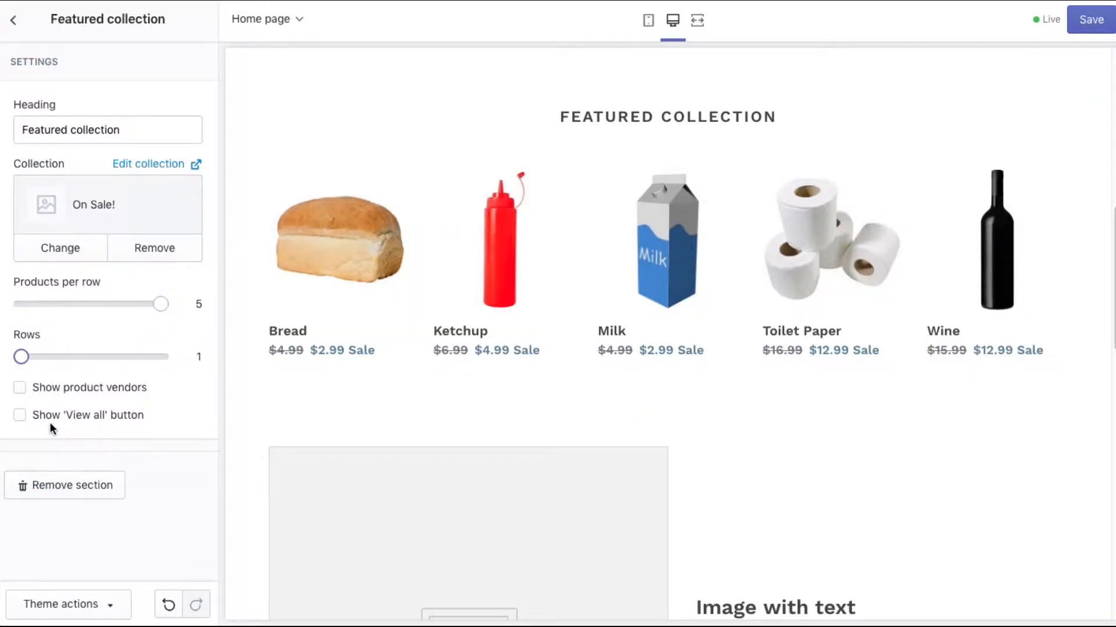
left_click(21, 416)
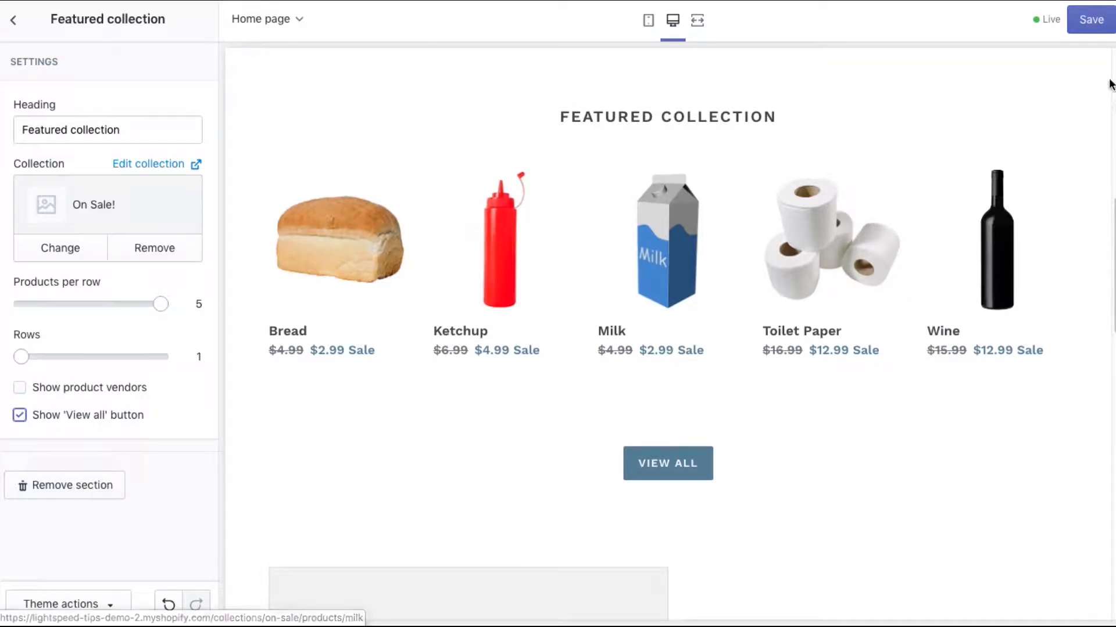
left_click(1088, 24)
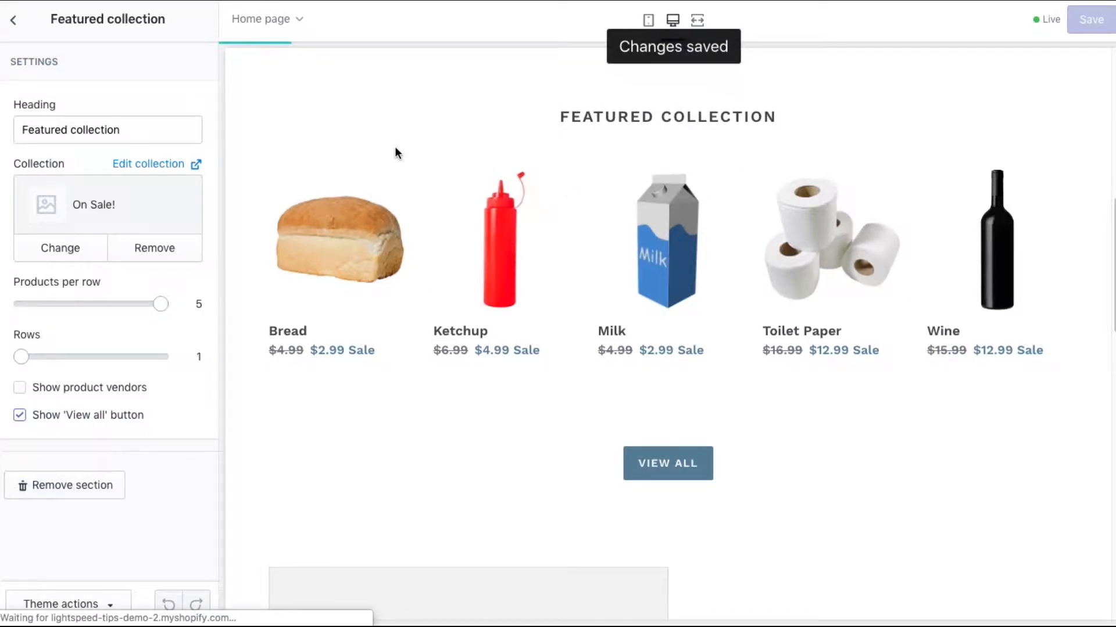
left_click(13, 22)
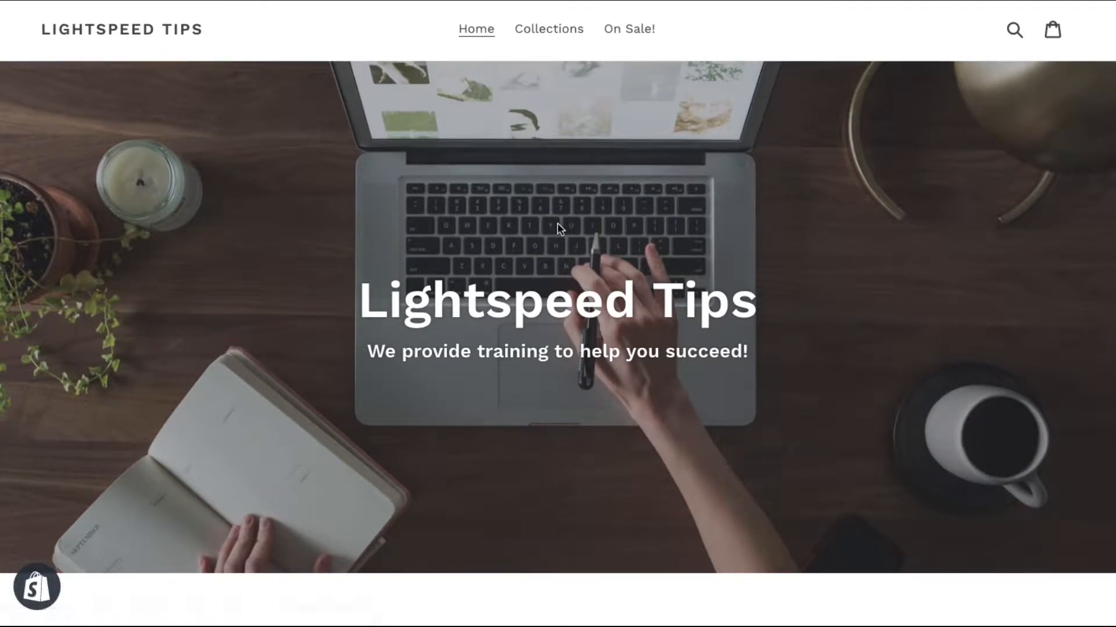
Step: Check the live store's On Sale! page and the featured collection on its home page
left_click(619, 29)
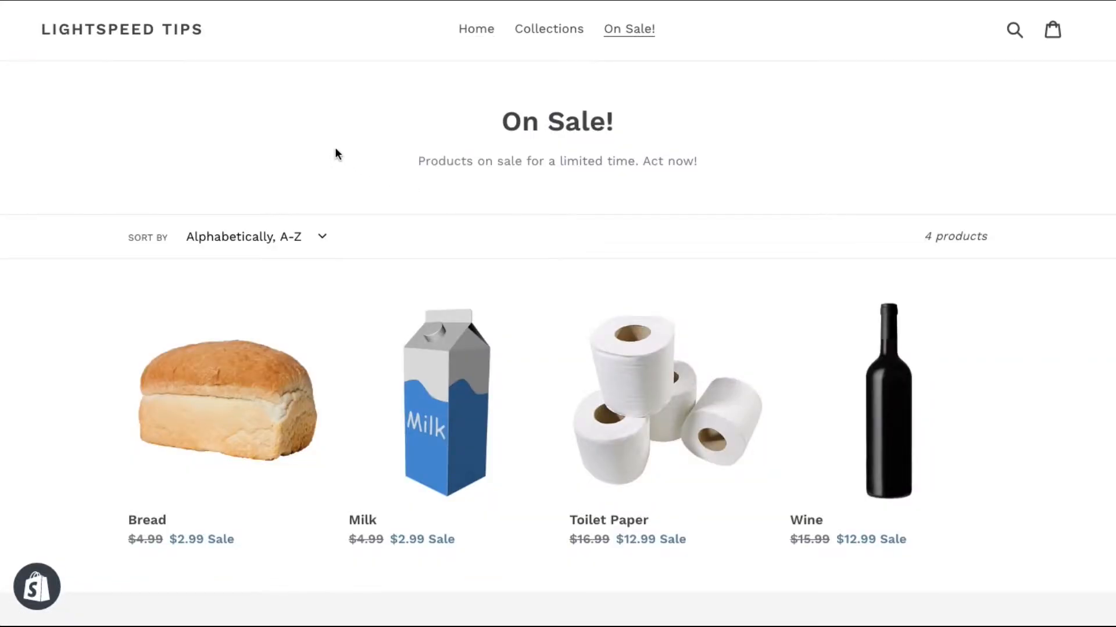
scroll(336, 154, "down", 4)
scroll(336, 153, "up", 4)
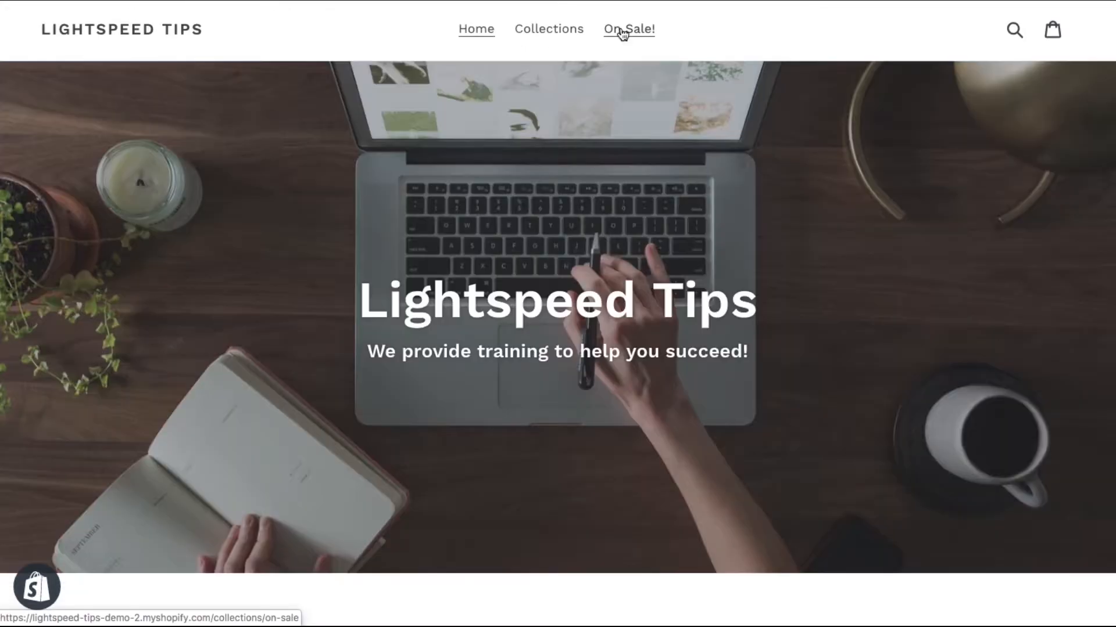
scroll(589, 109, "down", 9)
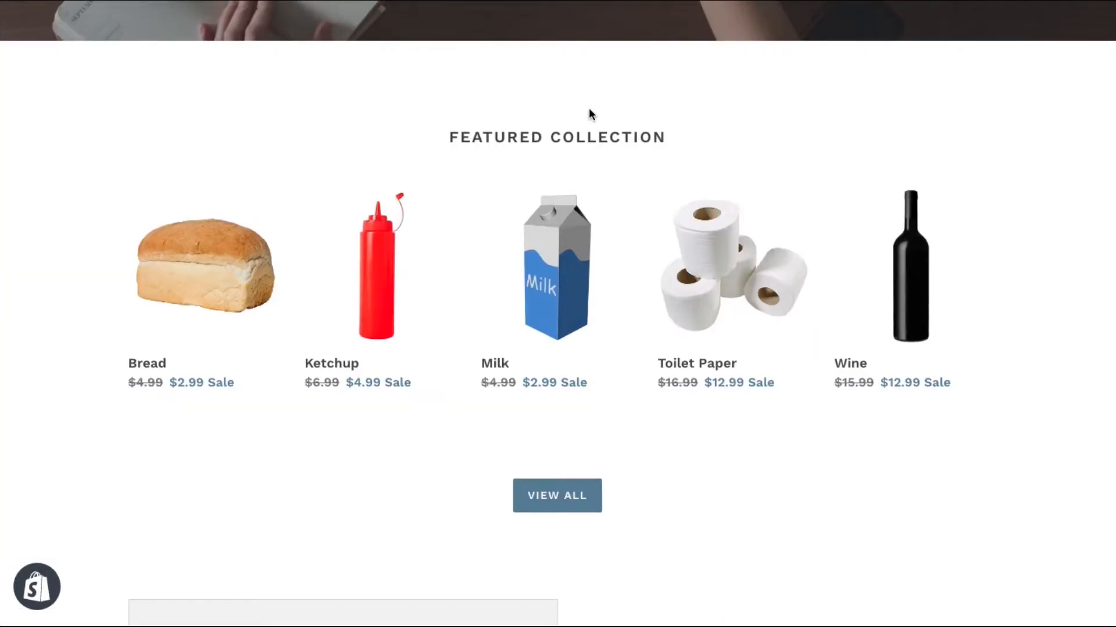
scroll(511, 282, "up", 9)
scroll(511, 280, "down", 2)
scroll(508, 274, "down", 7)
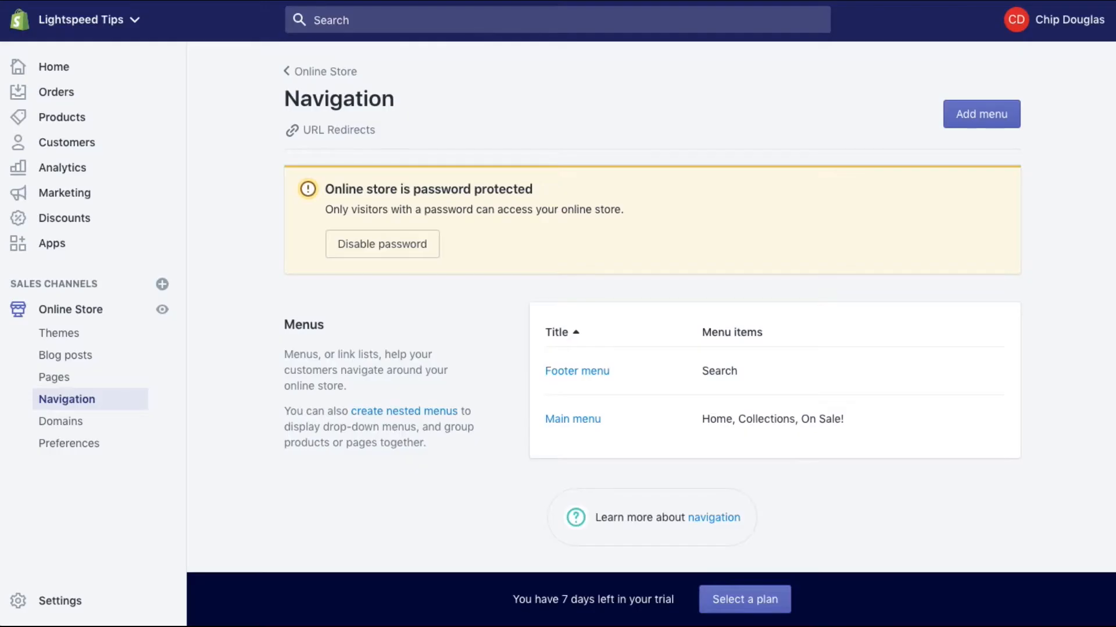
Step: Take the Ketchup product off sale by moving its compare-at price of 6.99 into the price, and save the product
left_click(80, 115)
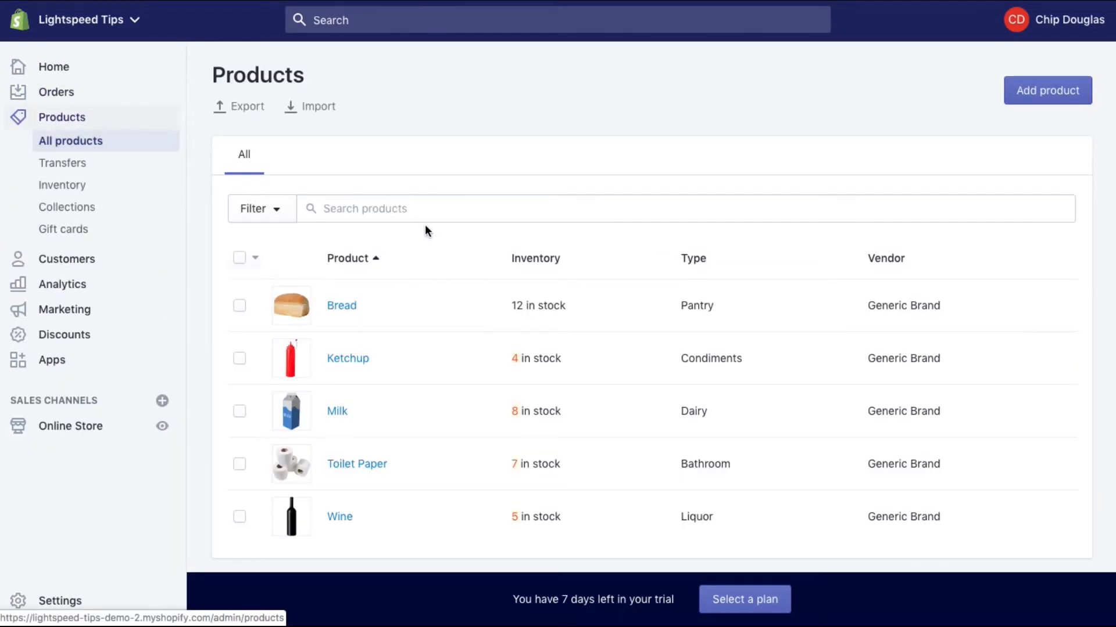
left_click(350, 361)
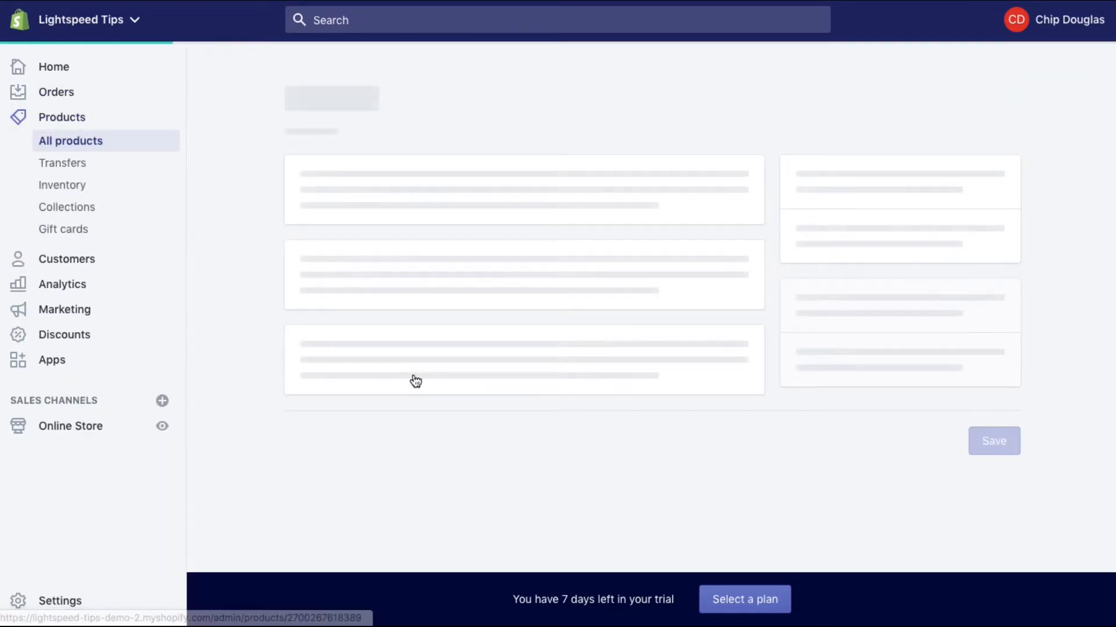
scroll(564, 413, "down", 9)
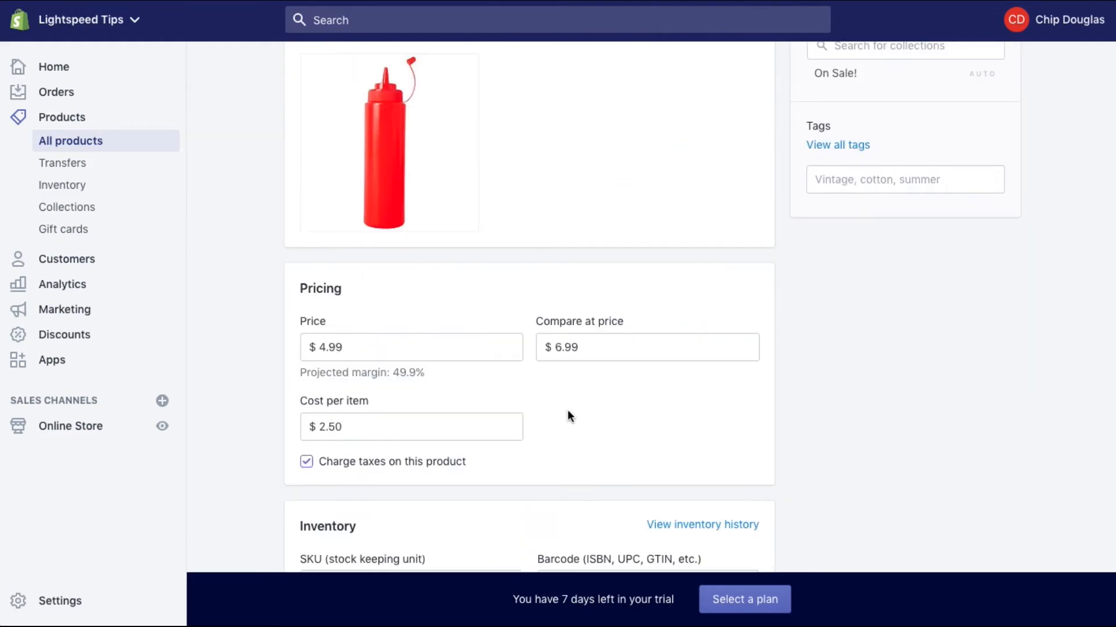
double_click(592, 315)
key("ctrl+x")
left_click(422, 319)
double_click(421, 319)
key("ctrl+v")
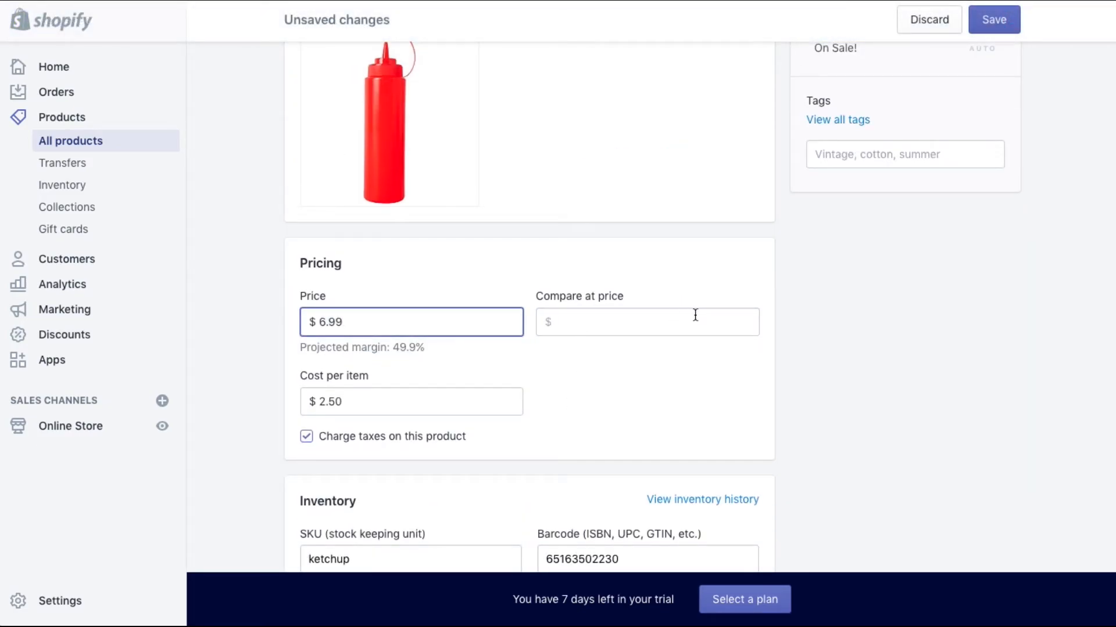
left_click(990, 20)
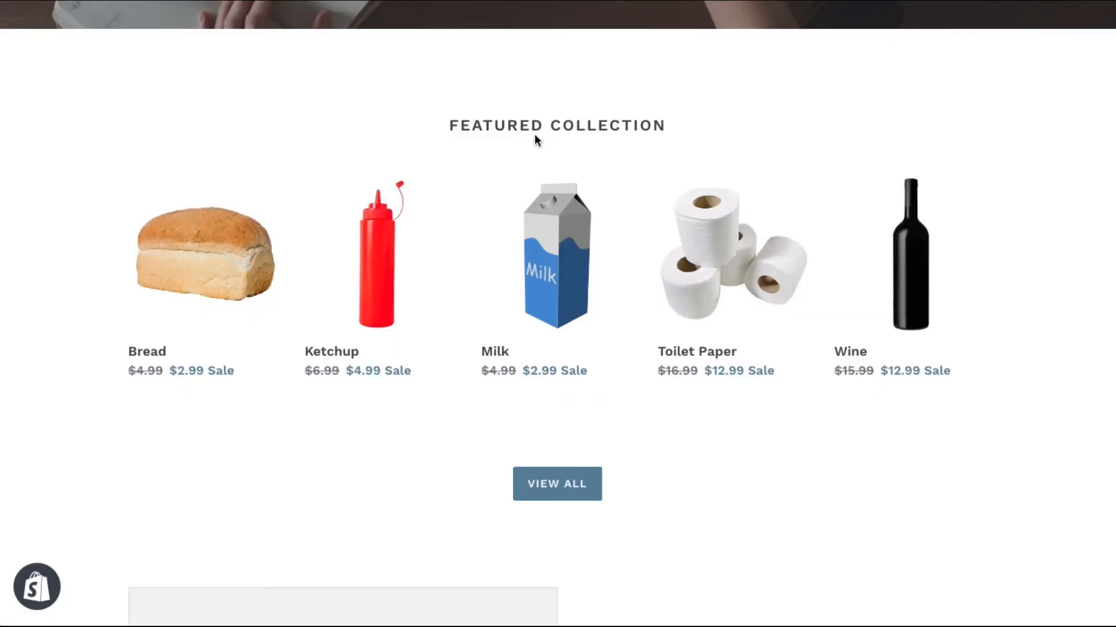
Step: Reload the live store's home page to recheck the featured collection, and view the On Sale! page
left_click(579, 190)
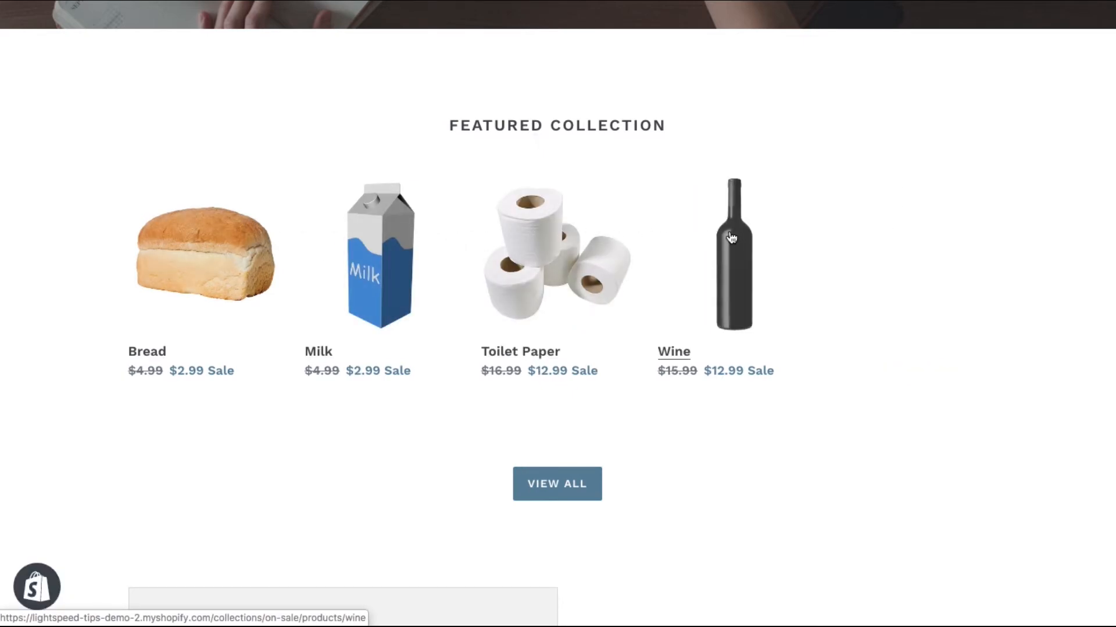
scroll(383, 265, "up", 10)
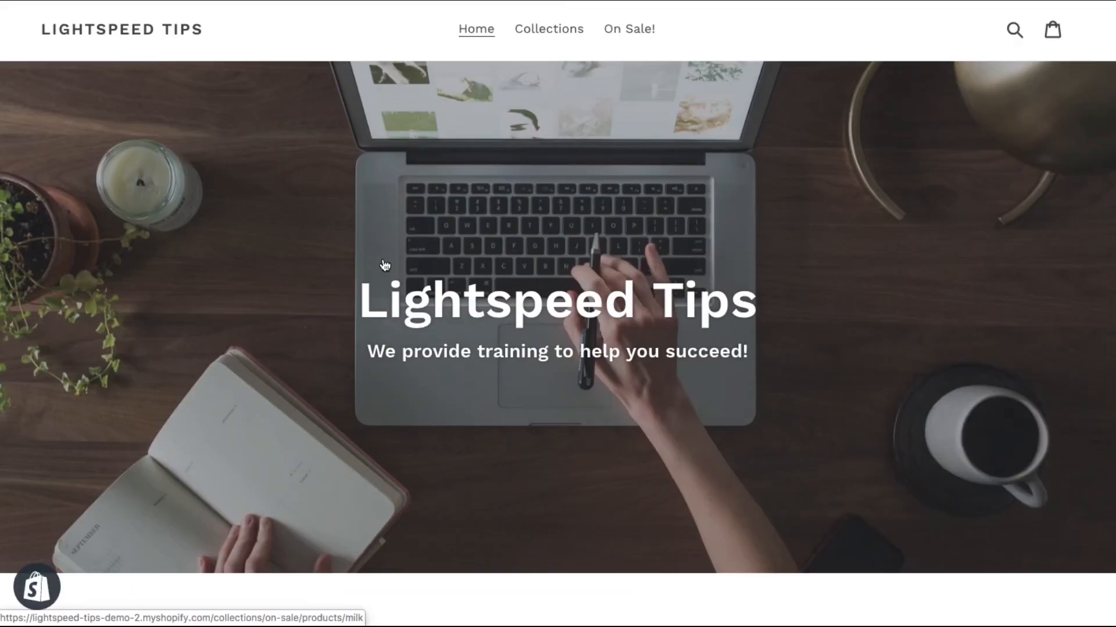
left_click(635, 34)
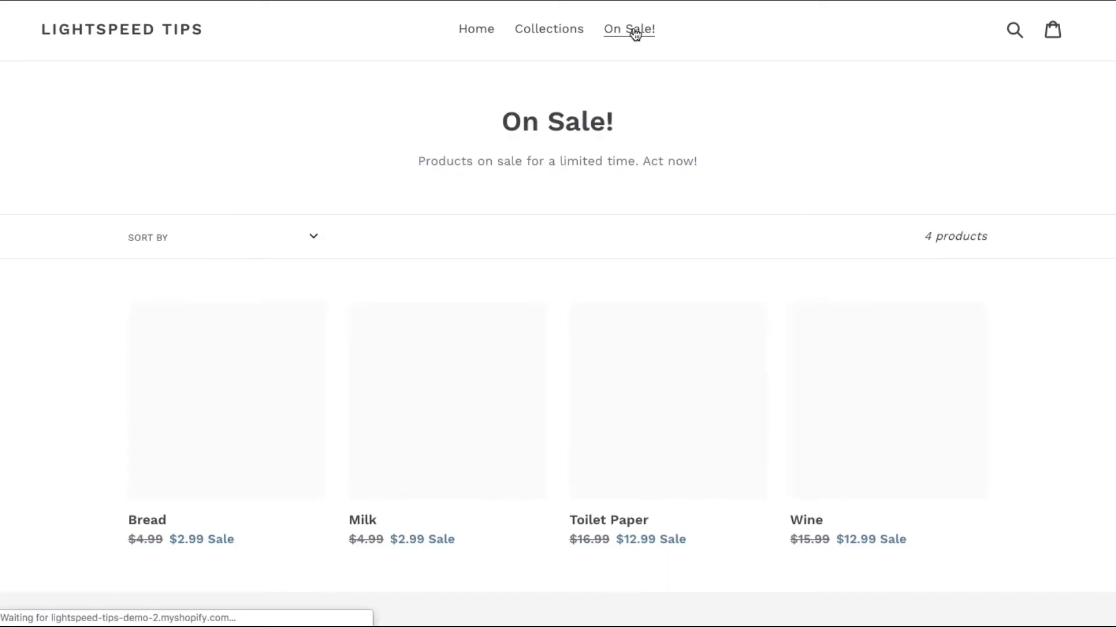